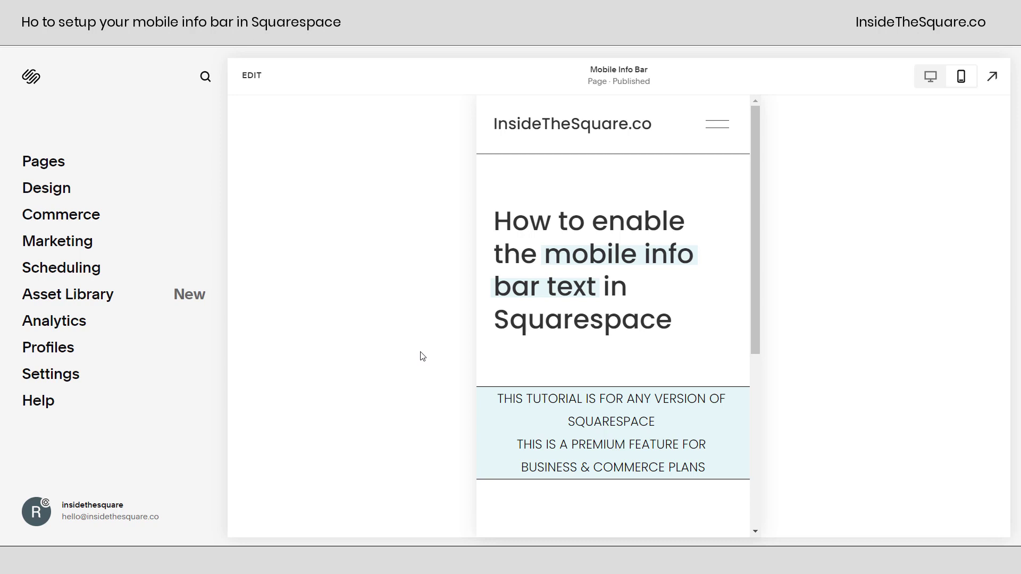
- Enable the Mobile Information Bar in Light mode from Settings
drag(674, 425, 455, 401)
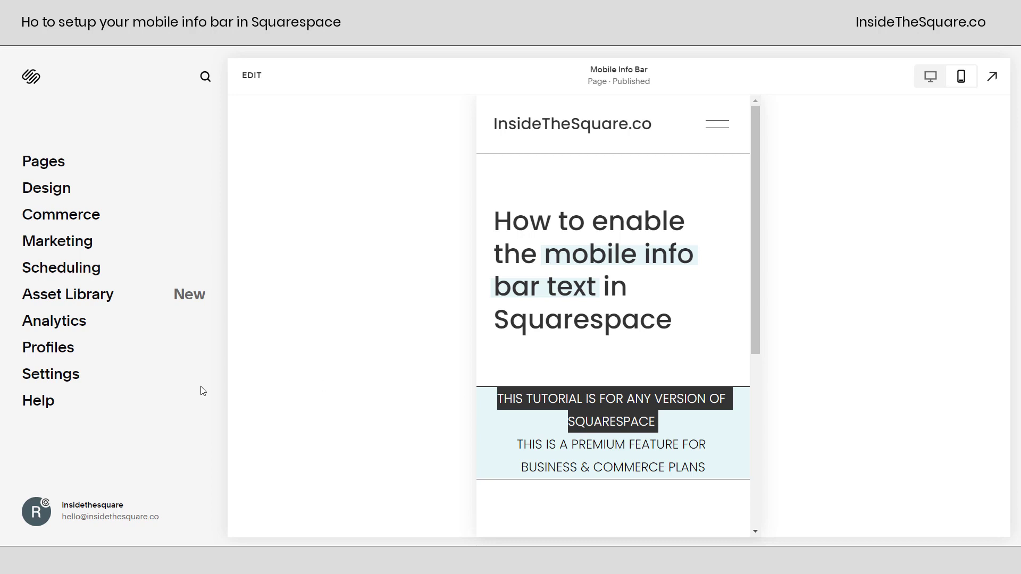
click(51, 375)
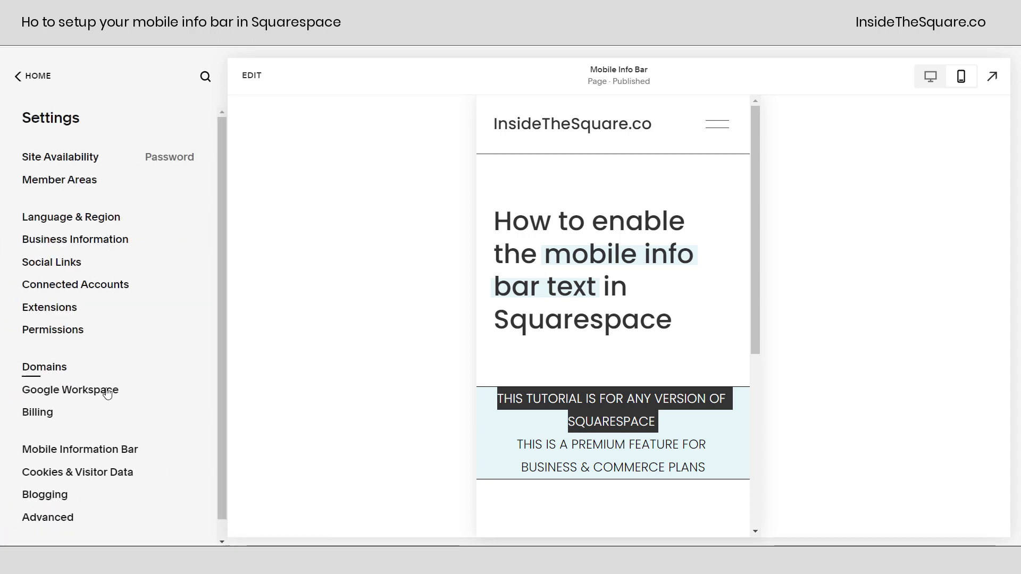
click(104, 449)
click(152, 401)
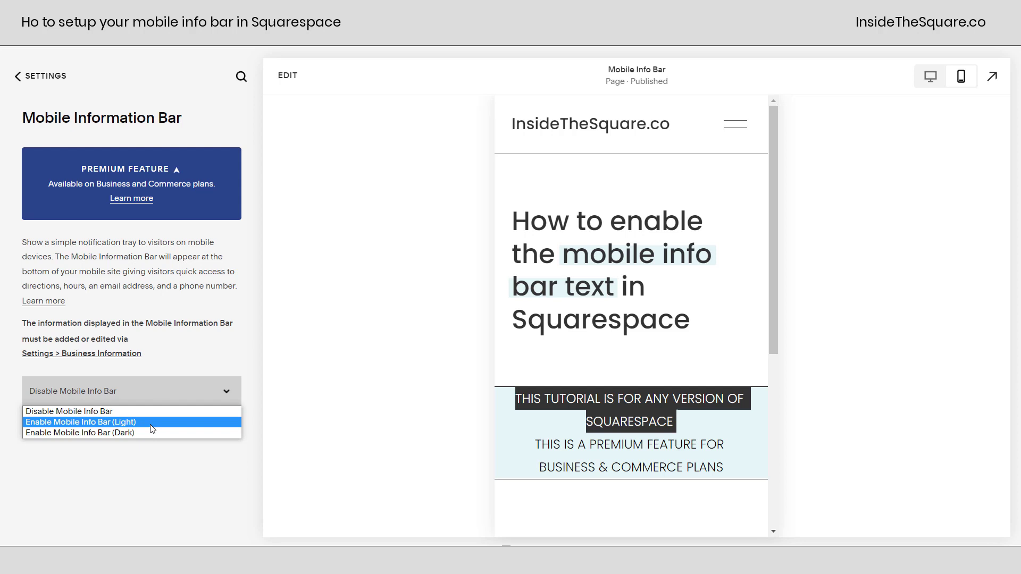
click(152, 423)
scroll(244, 441, down, 3)
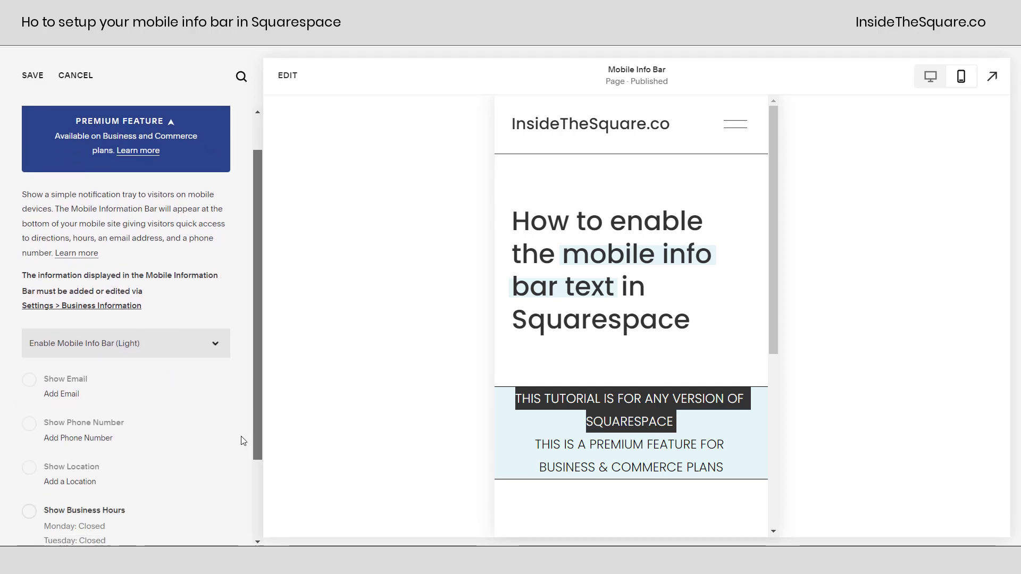
scroll(239, 469, down, 3)
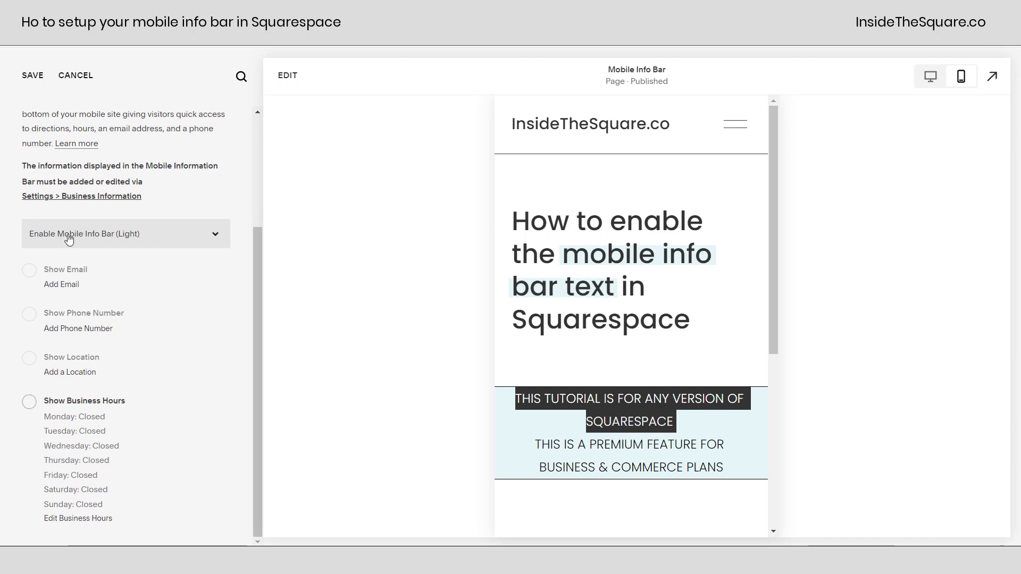
- Choose Add Email and save the info bar changes in Review Changes
drag(22, 166, 147, 184)
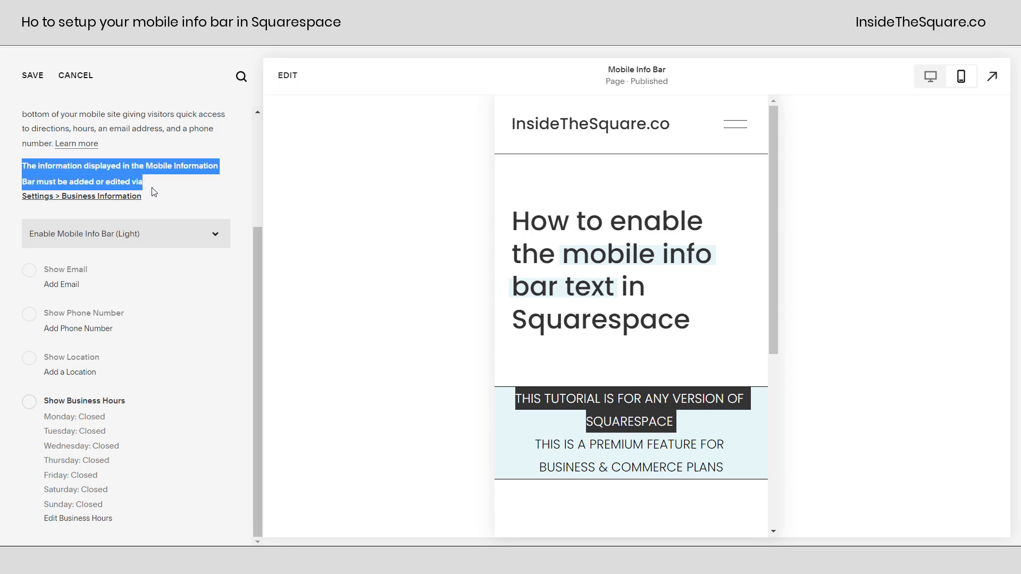
click(29, 275)
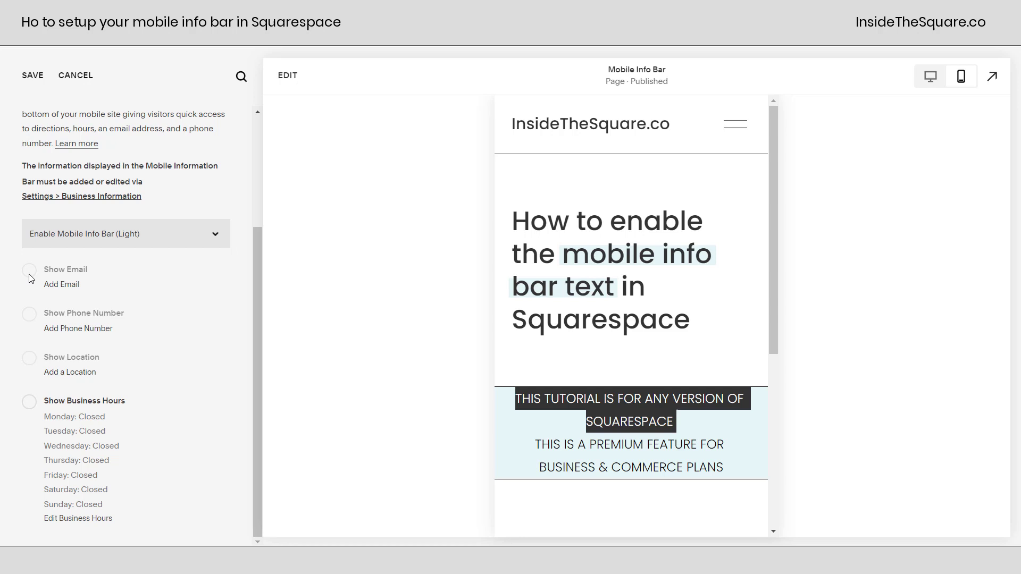
click(64, 286)
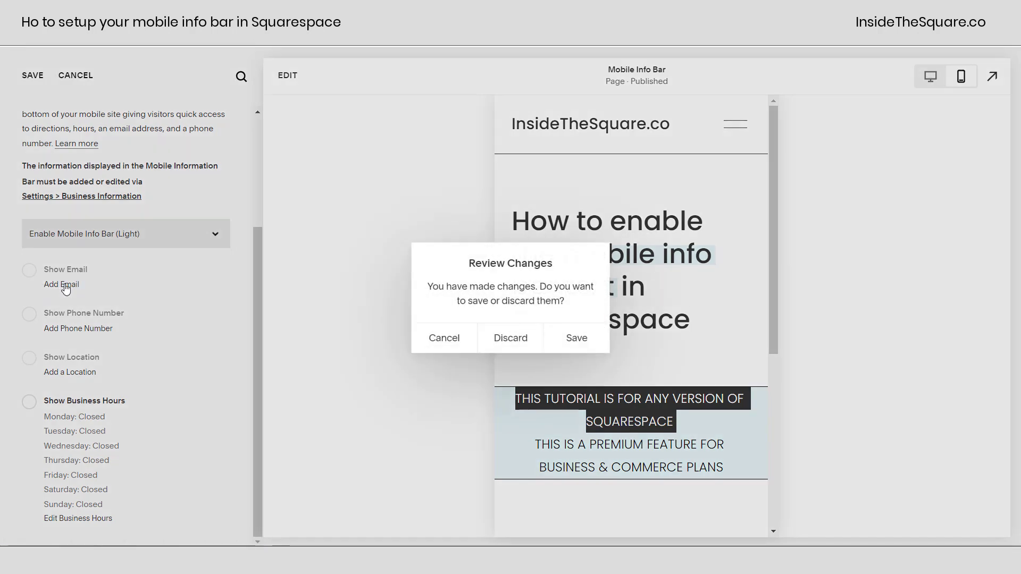
click(568, 341)
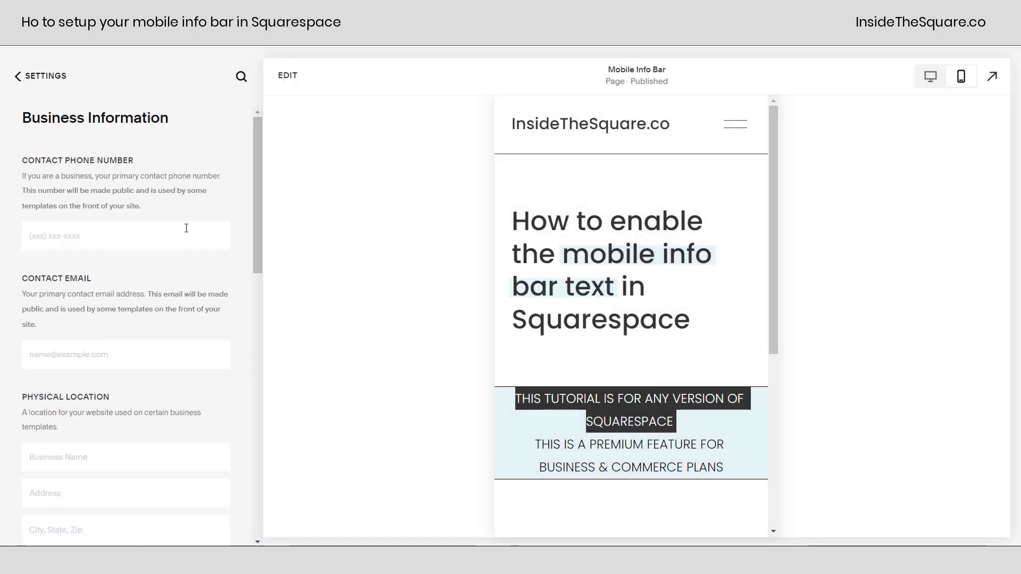
- Enter the contact phone number and the contact email address
text(5555555555)
key(Tab)
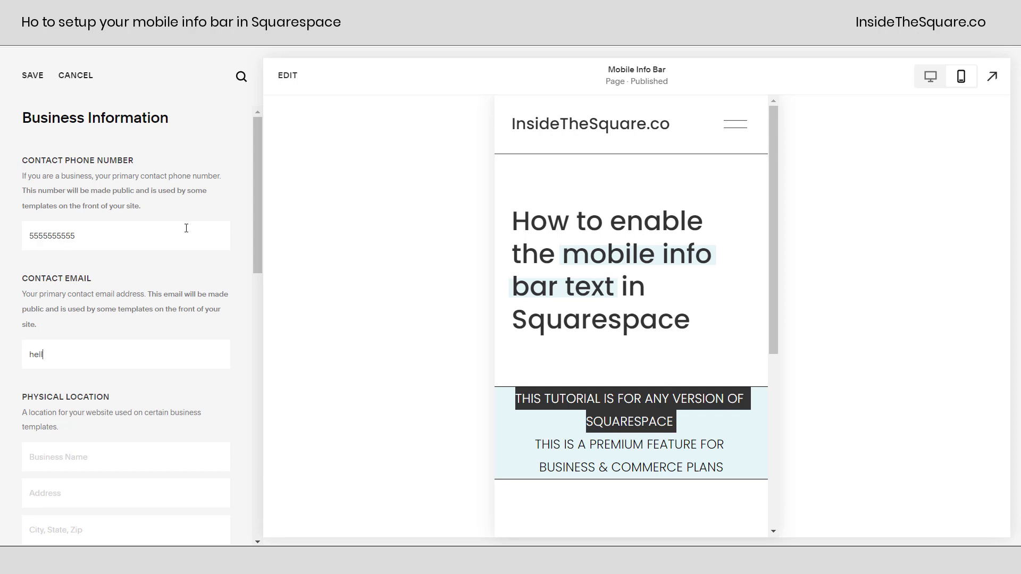
key(Tab)
- Enter business name InsideTheSquare.co and the street address, picking the first suggestion
text(InsideTheSquare.co)
key(Tab)
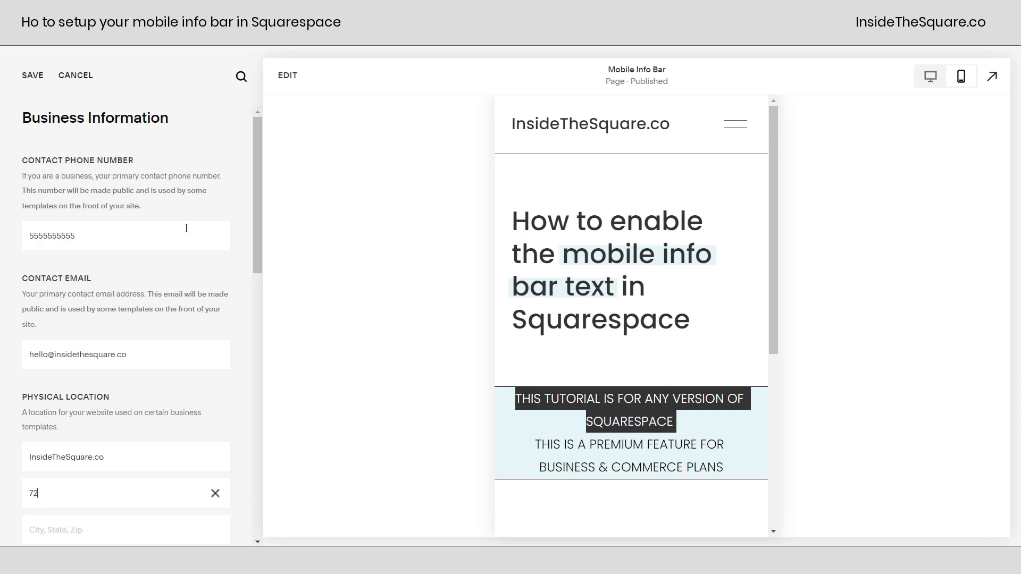
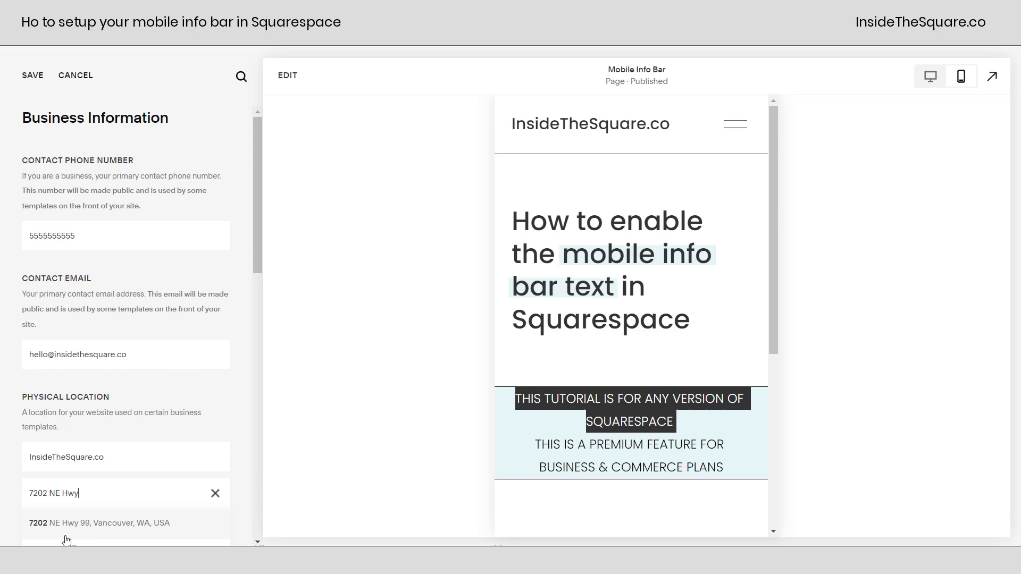
scroll(152, 490, down, 3)
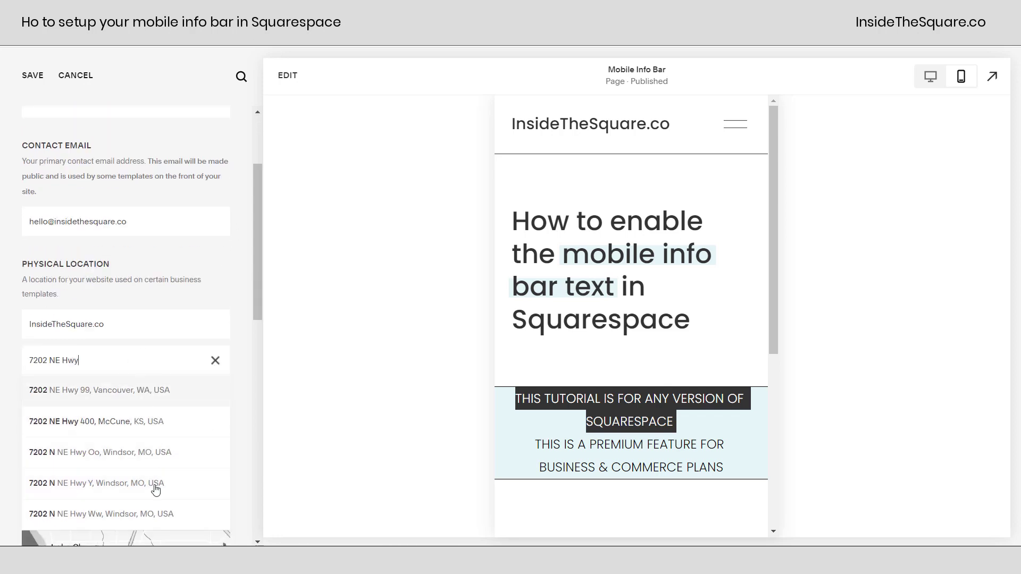
click(102, 401)
scroll(208, 420, down, 2)
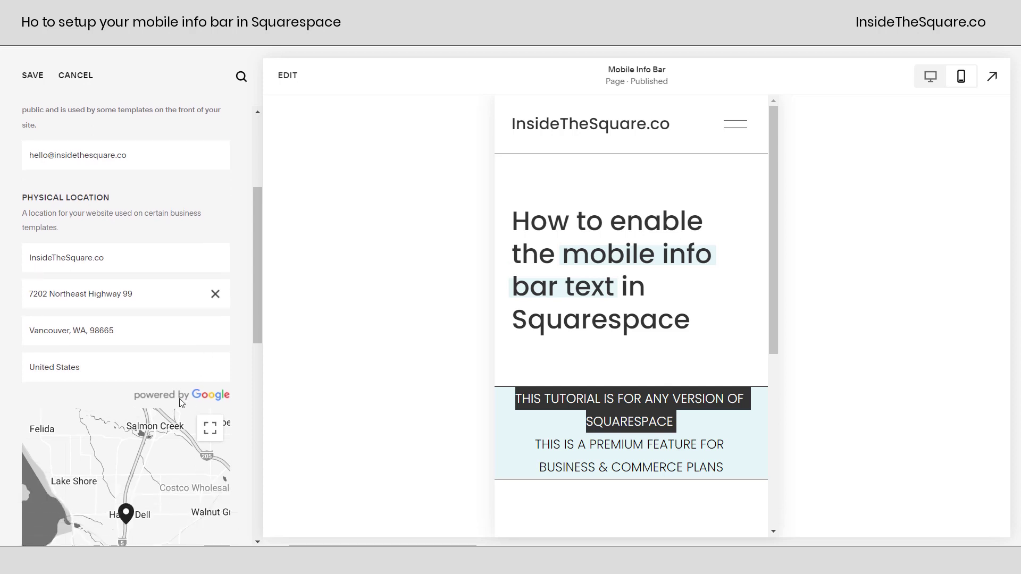
scroll(160, 421, down, 2)
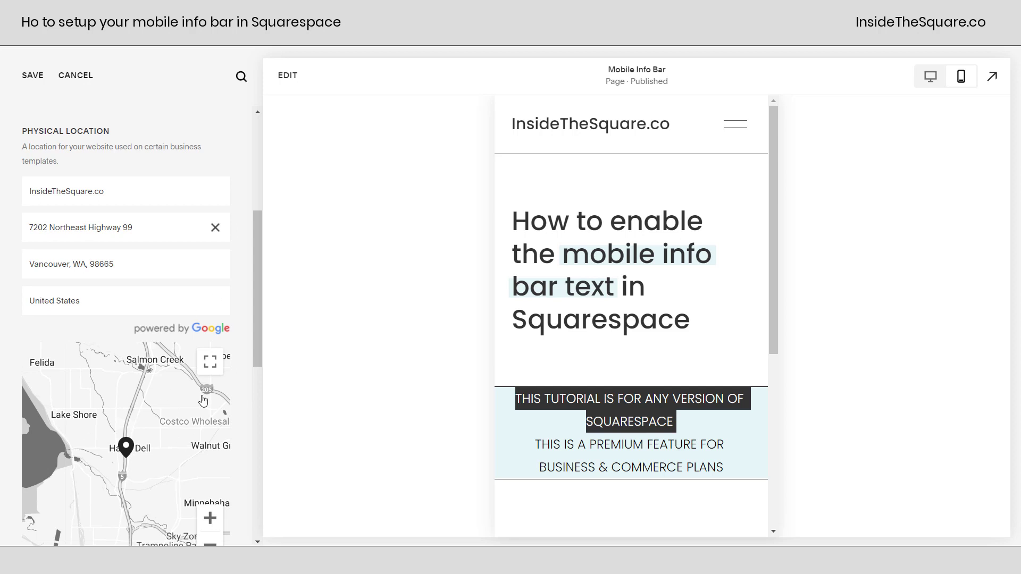
- Paste sample hours: Monday 8am - 5pm, Tuesday 8am - 5pm, 7pm - 11pm
drag(260, 314, 276, 516)
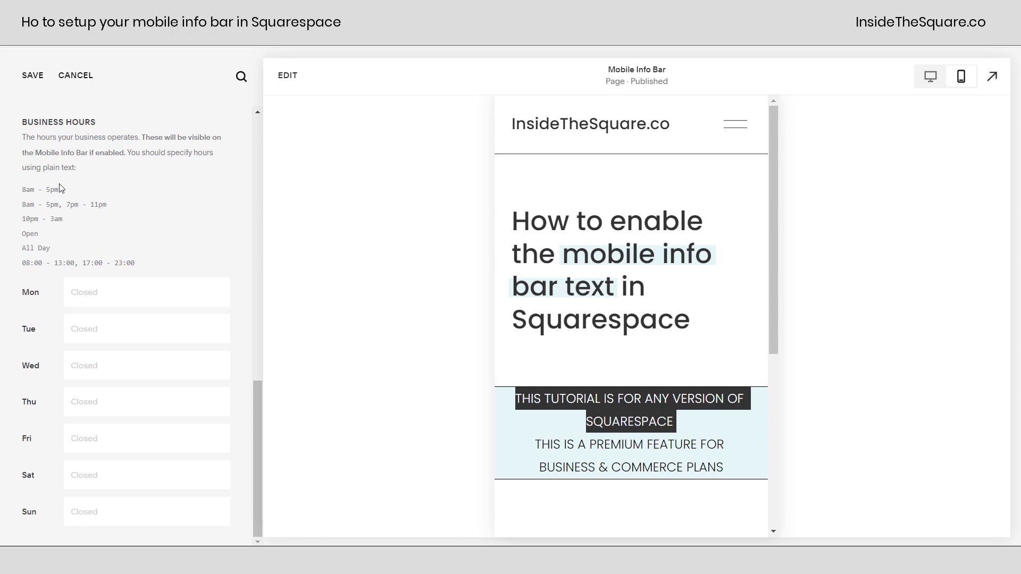
drag(60, 187, 19, 192)
key(ctrl+c)
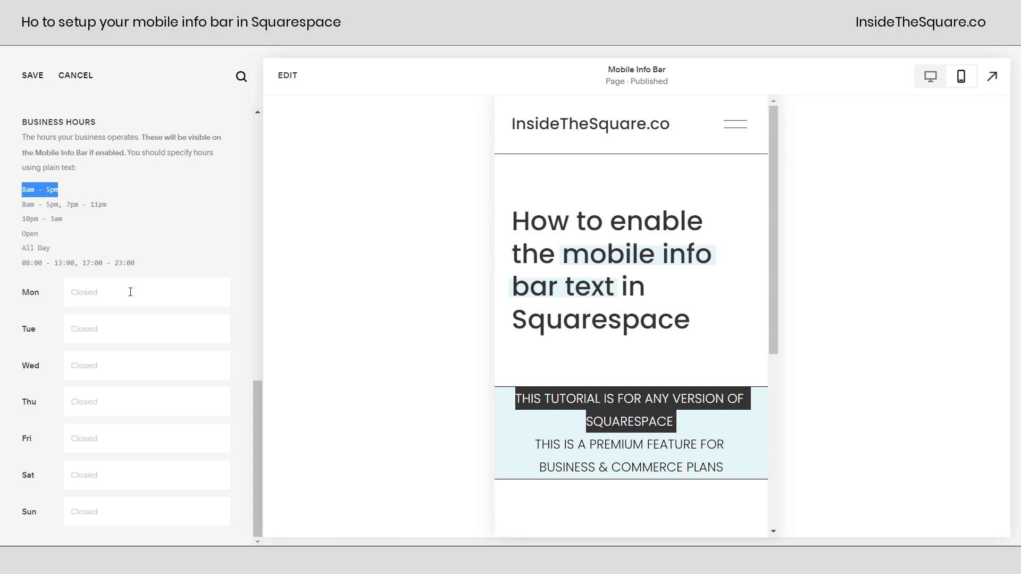
click(130, 292)
key(ctrl+v)
drag(114, 203, 1, 209)
key(ctrl+c)
click(126, 328)
key(ctrl+v)
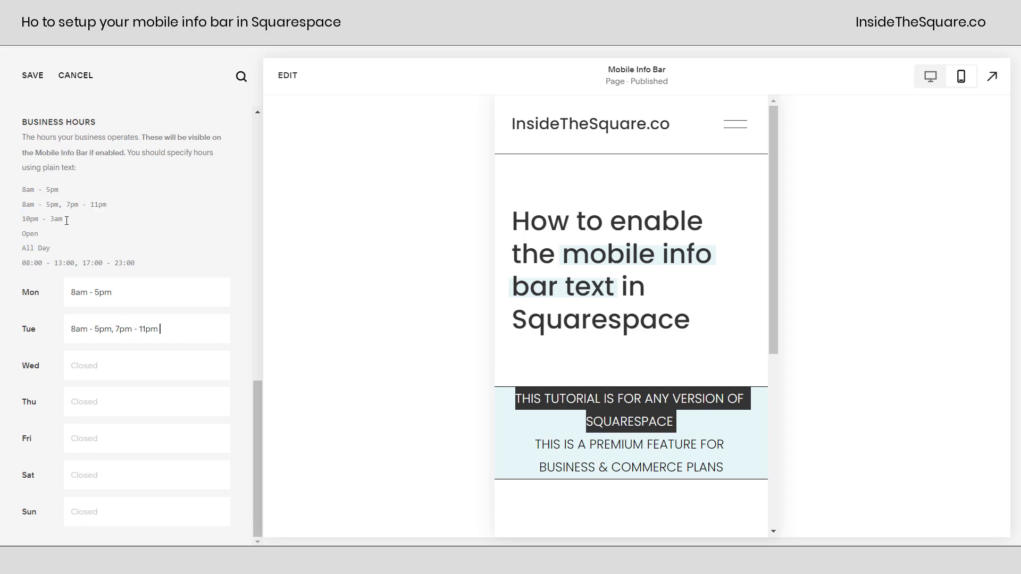
- Paste 10pm - 3am as Wednesday's hours, leaving Thursday Closed
drag(64, 219, 23, 215)
key(ctrl+c)
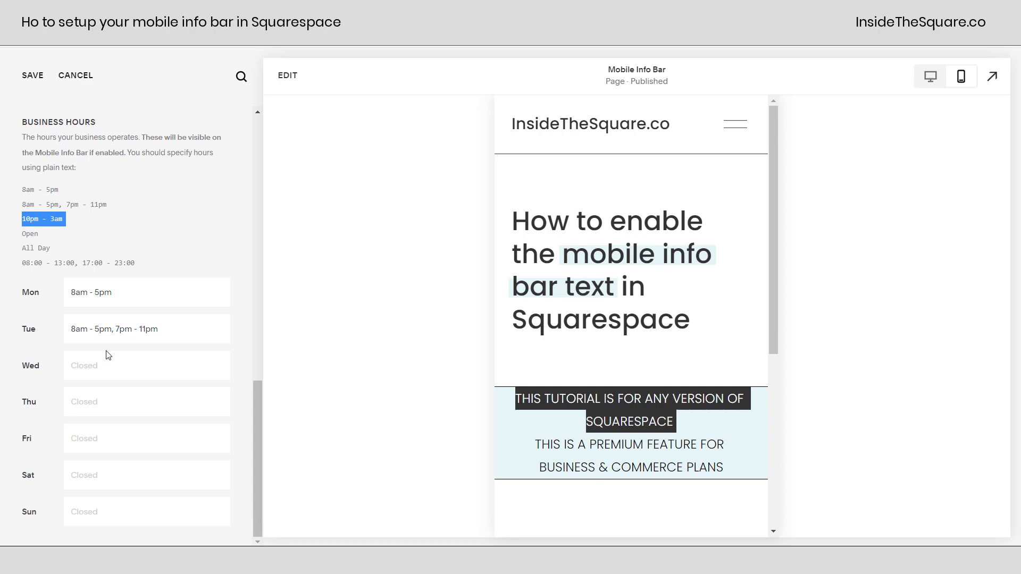
click(110, 365)
key(ctrl+v)
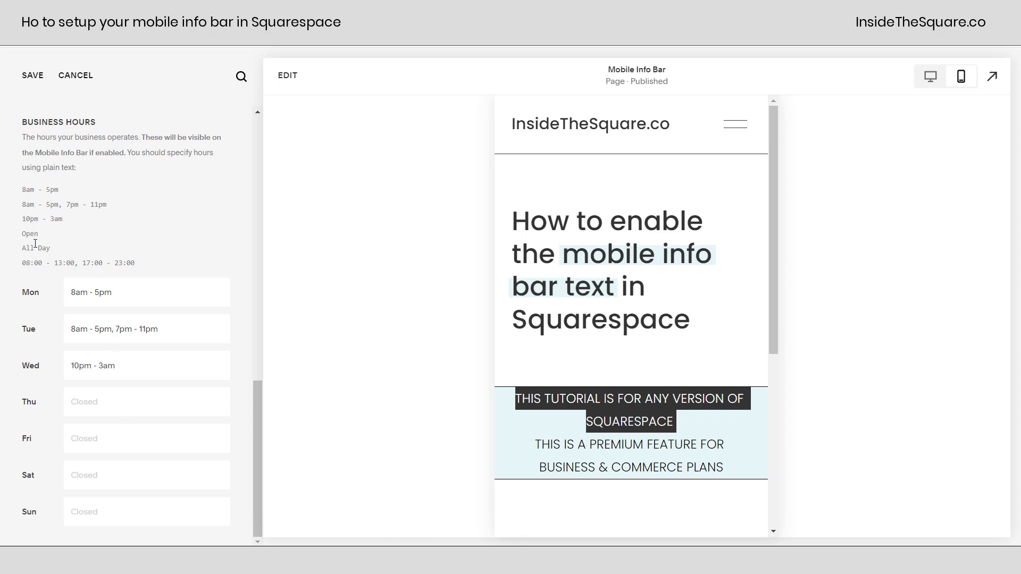
drag(50, 246, 22, 249)
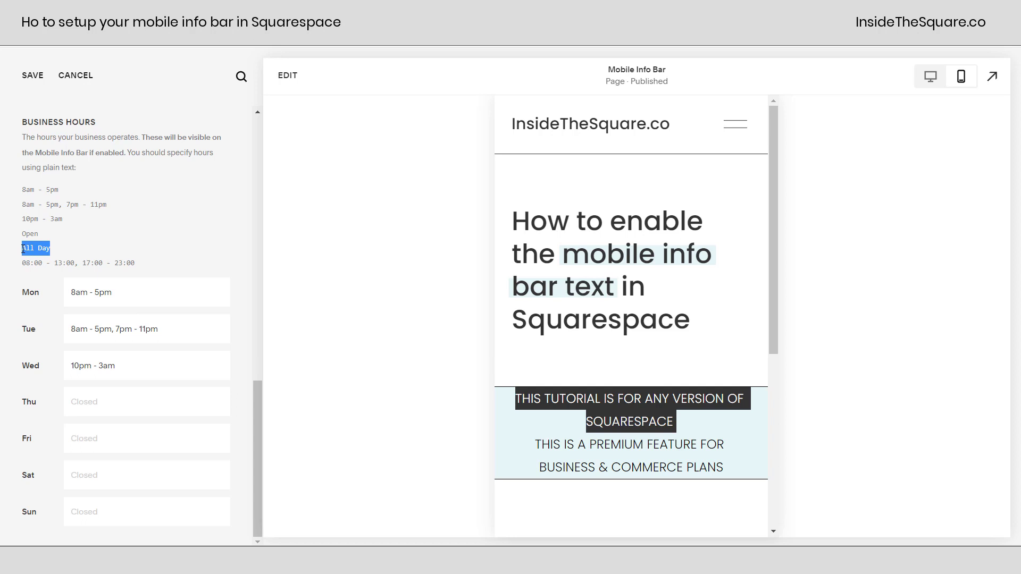
click(161, 264)
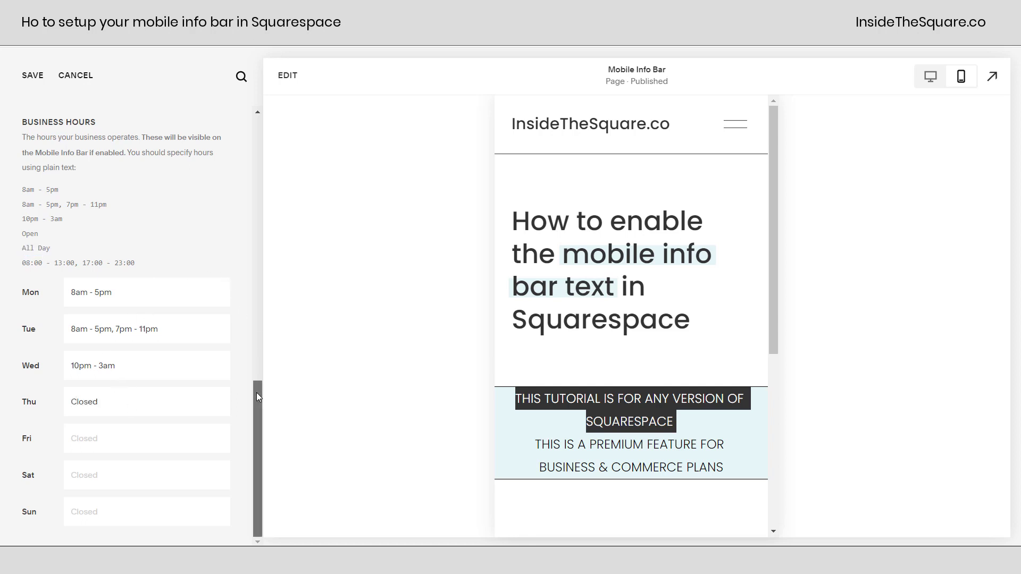
drag(256, 403, 228, 131)
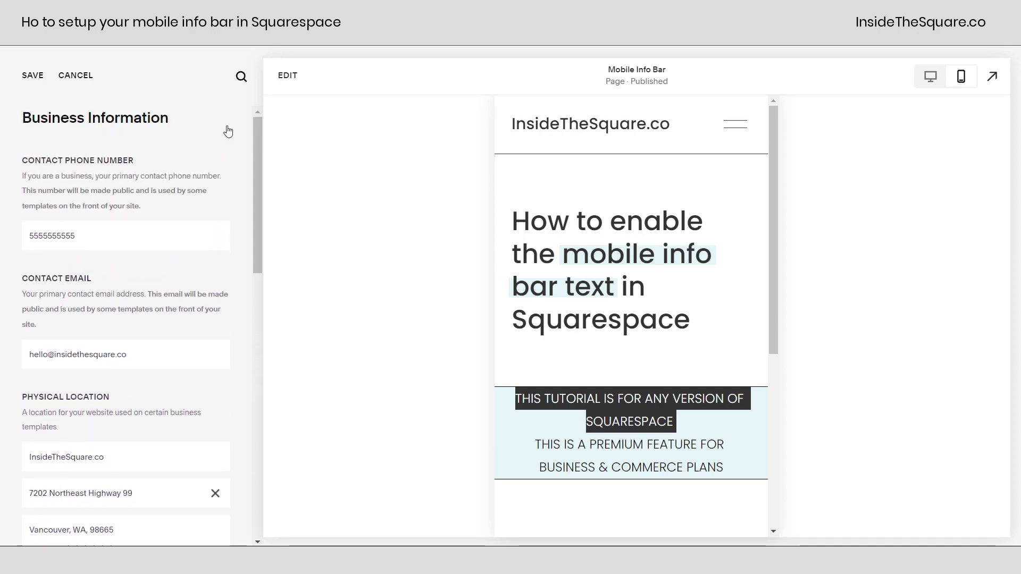
- Save Business Information, reopen it to confirm contact details and hours kept, then return to Settings
click(33, 75)
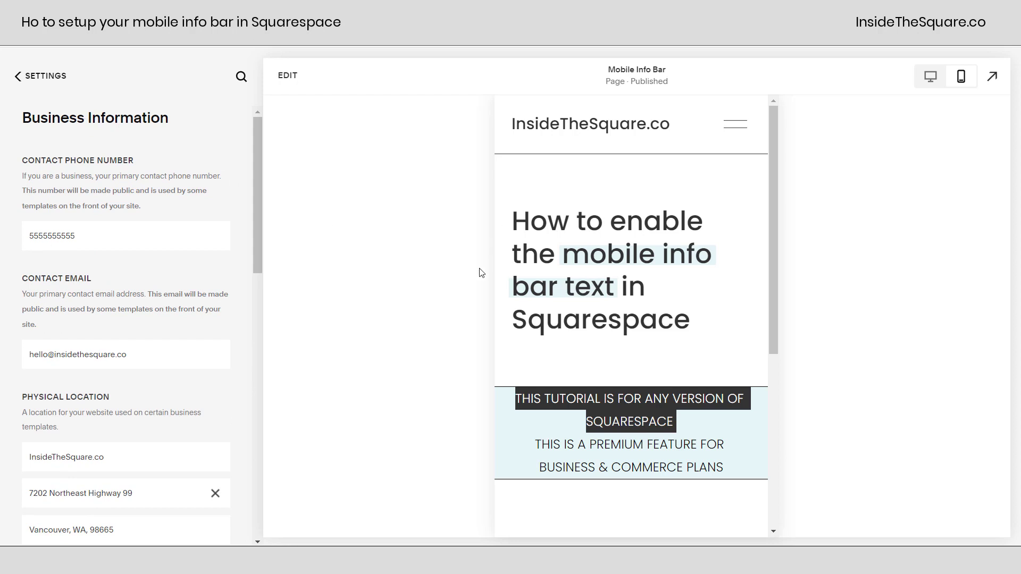
click(24, 77)
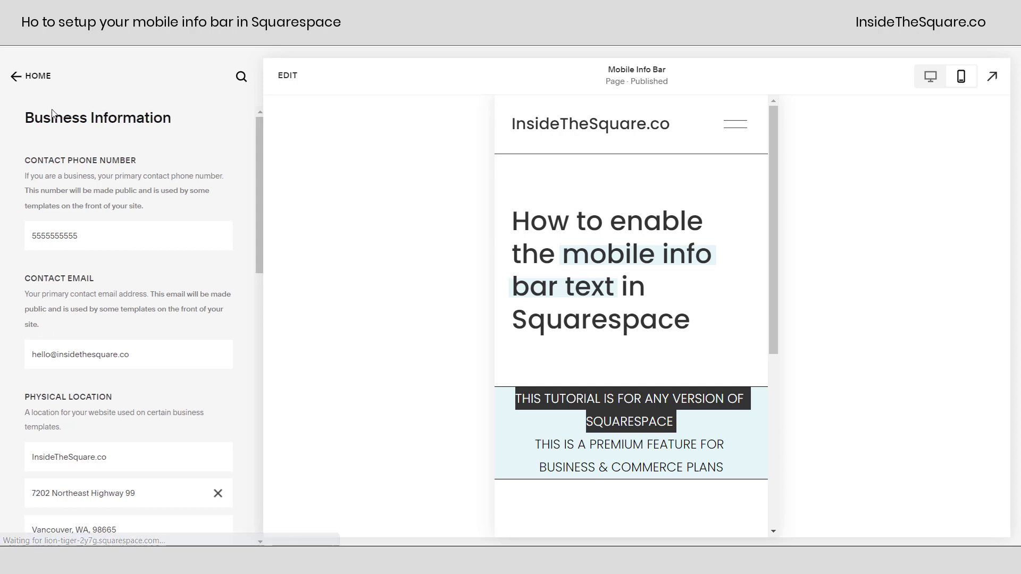
click(33, 75)
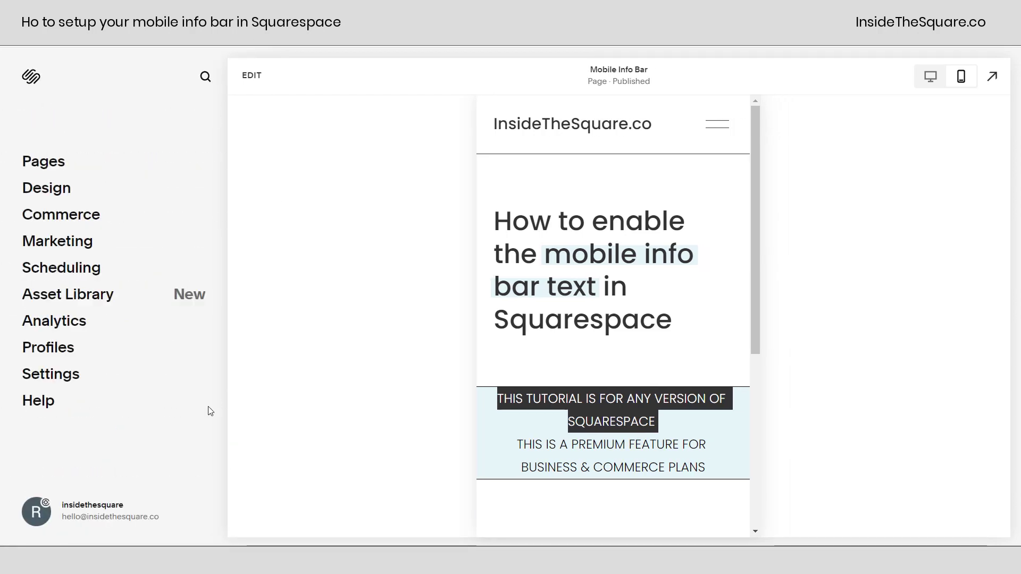
click(82, 380)
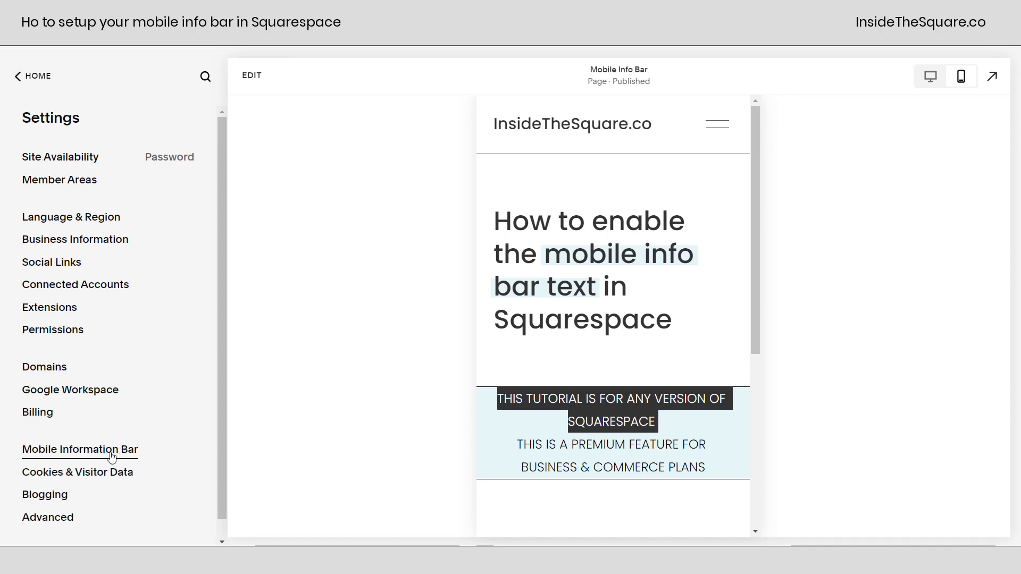
click(65, 244)
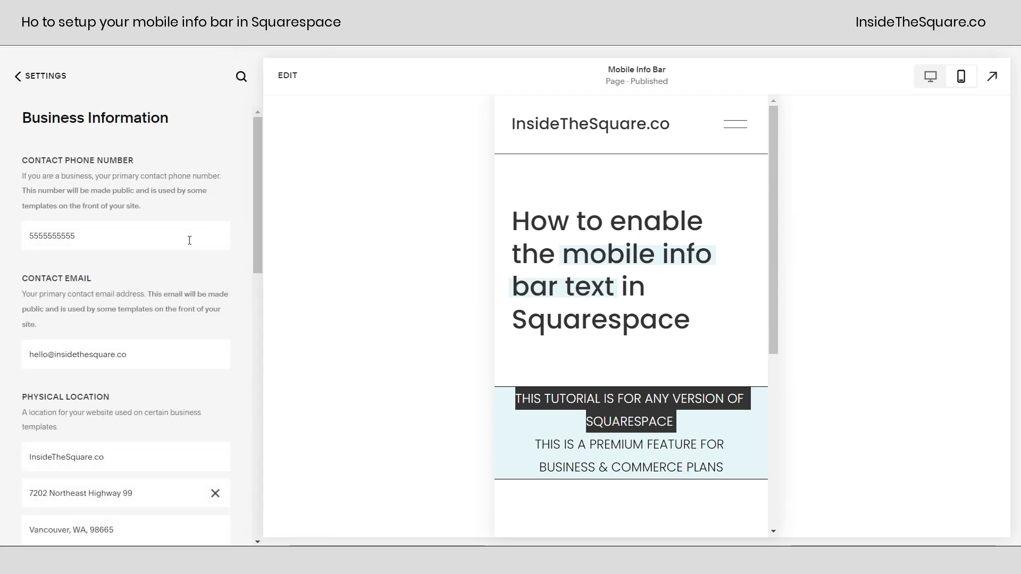
drag(254, 213, 267, 157)
click(44, 73)
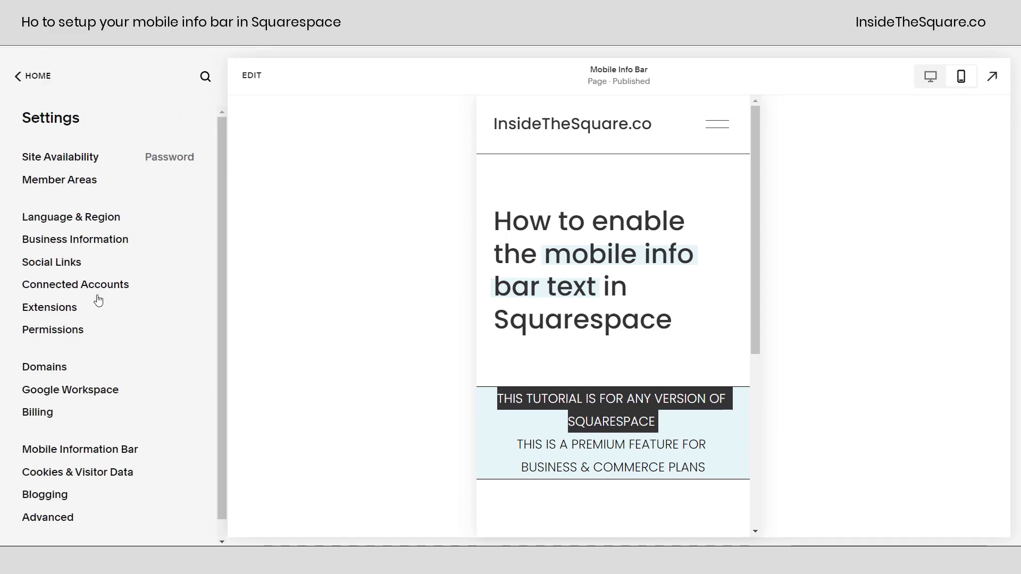
- Switch the info bar to Dark and turn on Email, Phone, Location and Hours
click(104, 455)
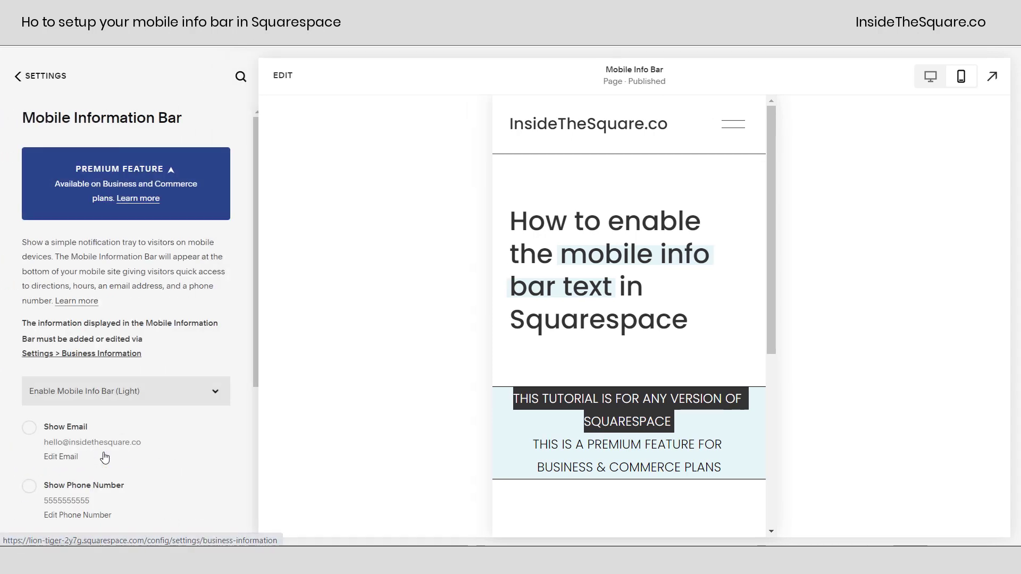
scroll(257, 138, down, 3)
click(196, 230)
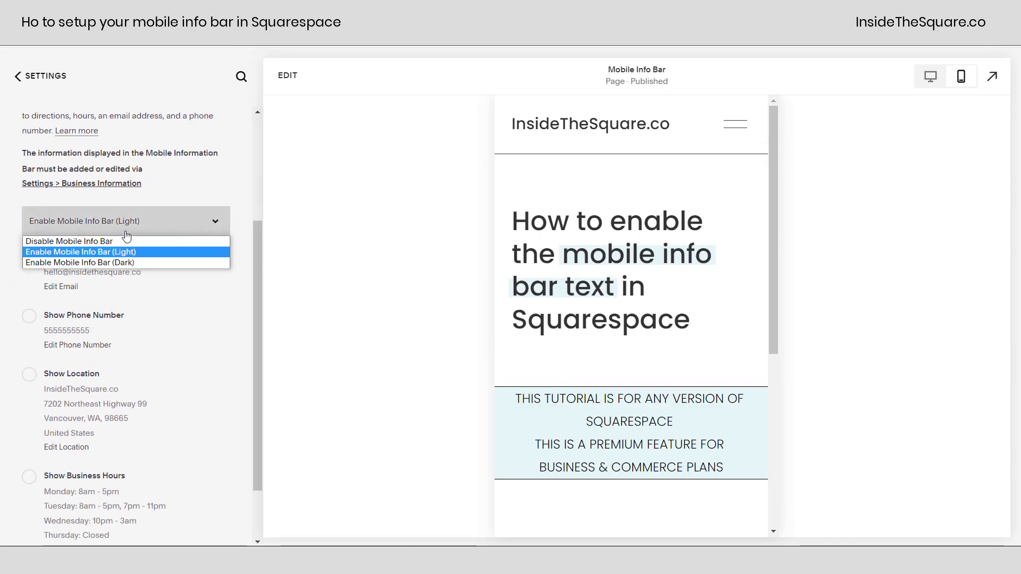
click(148, 262)
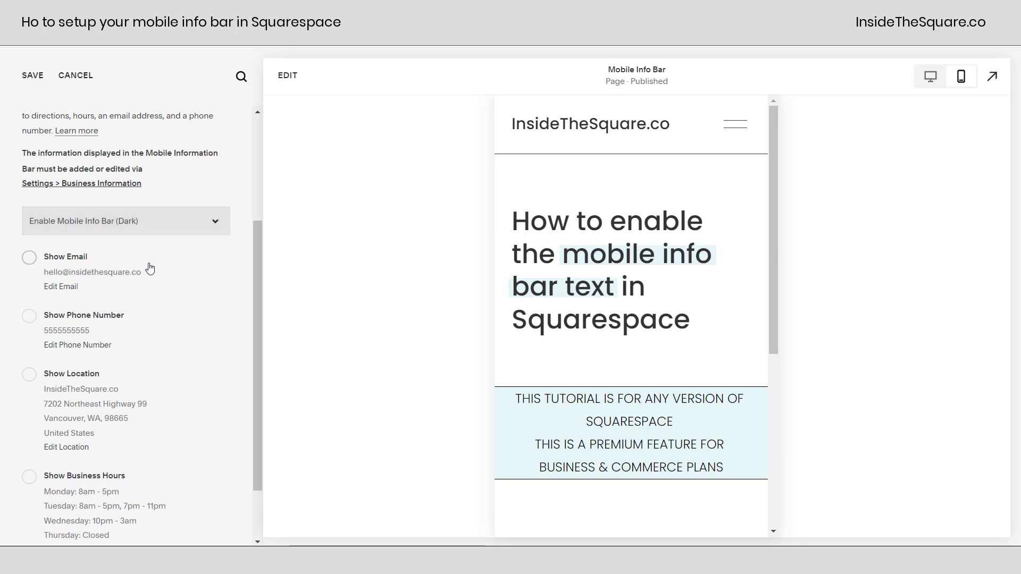
click(68, 266)
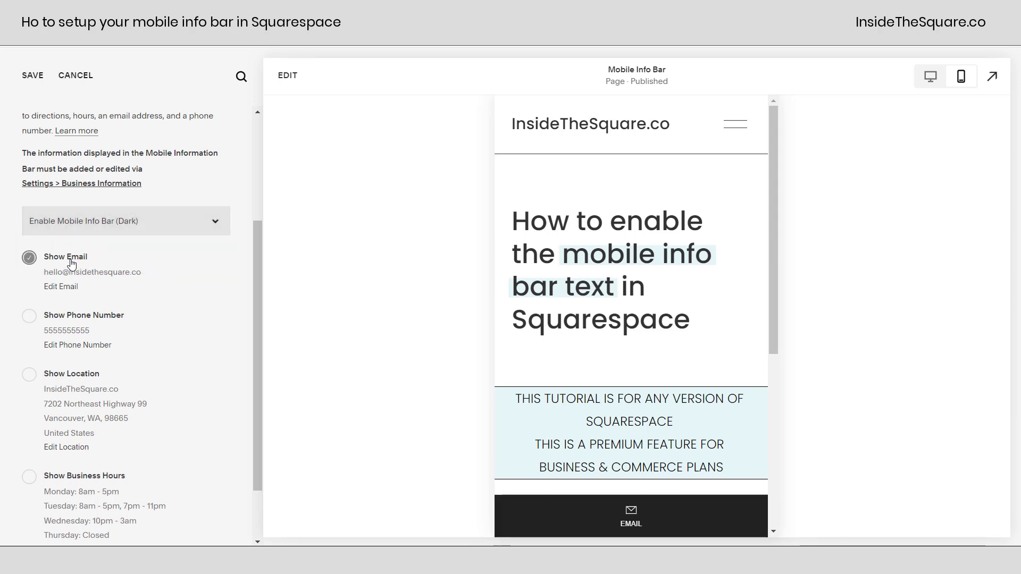
click(75, 317)
scroll(79, 320, down, 2)
click(83, 334)
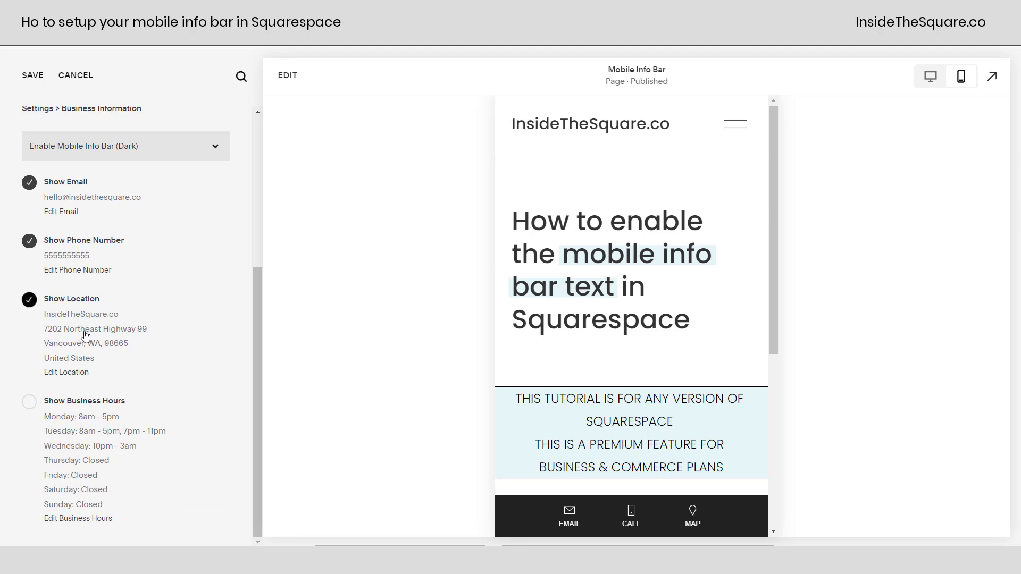
click(109, 437)
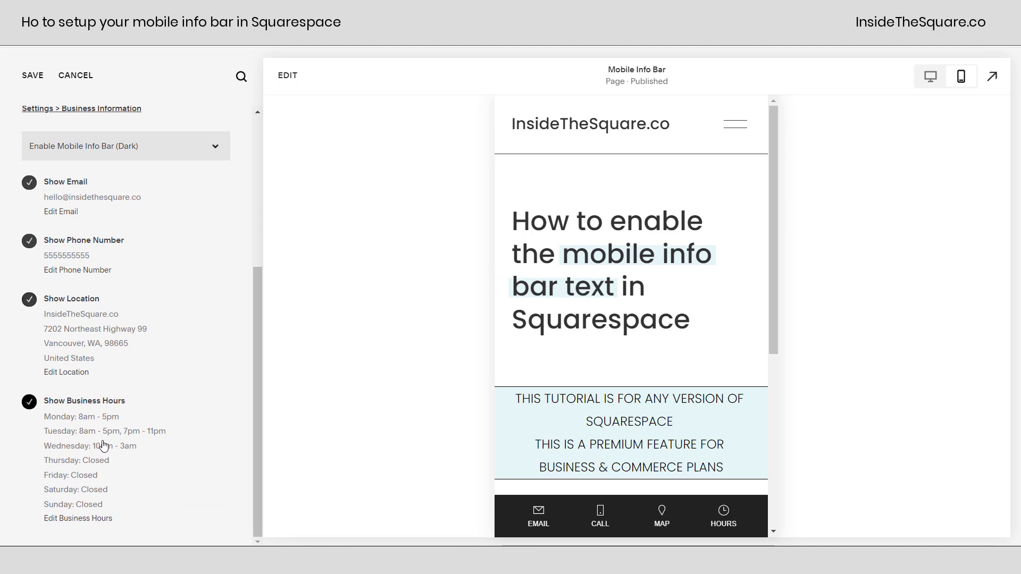
- Remove Location and Hours from the info bar and switch it to Light
click(69, 332)
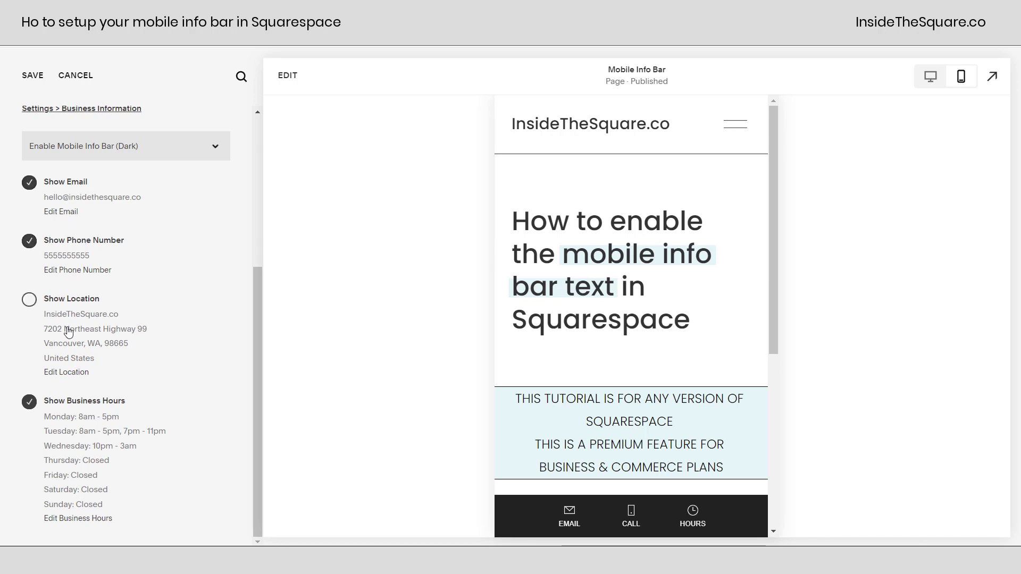
click(75, 437)
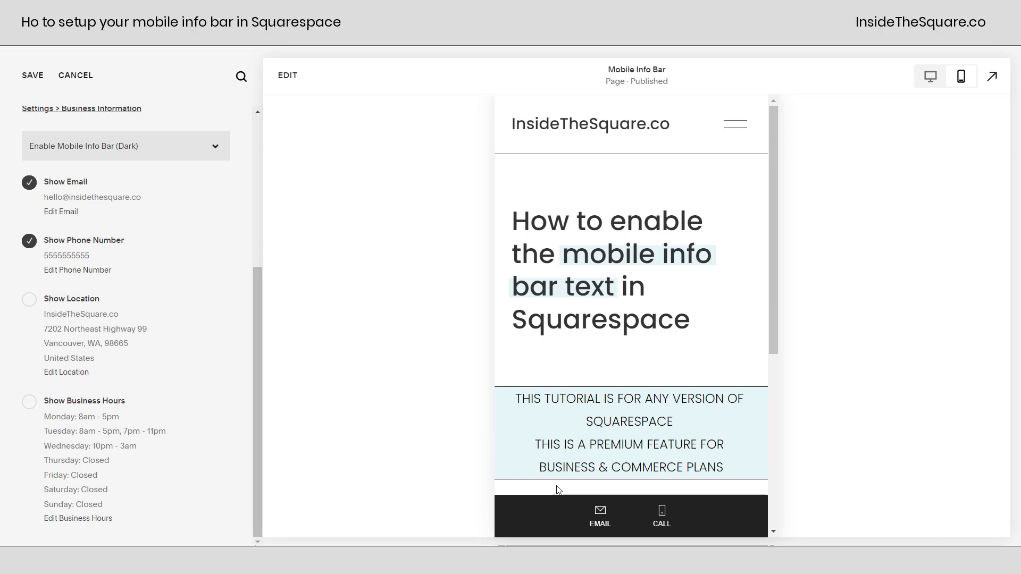
click(210, 155)
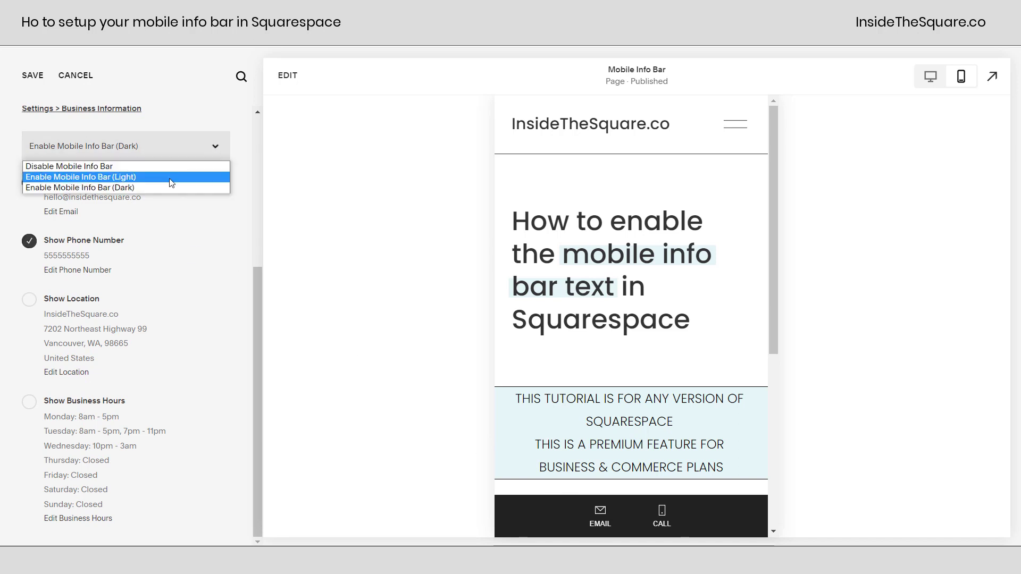
click(171, 178)
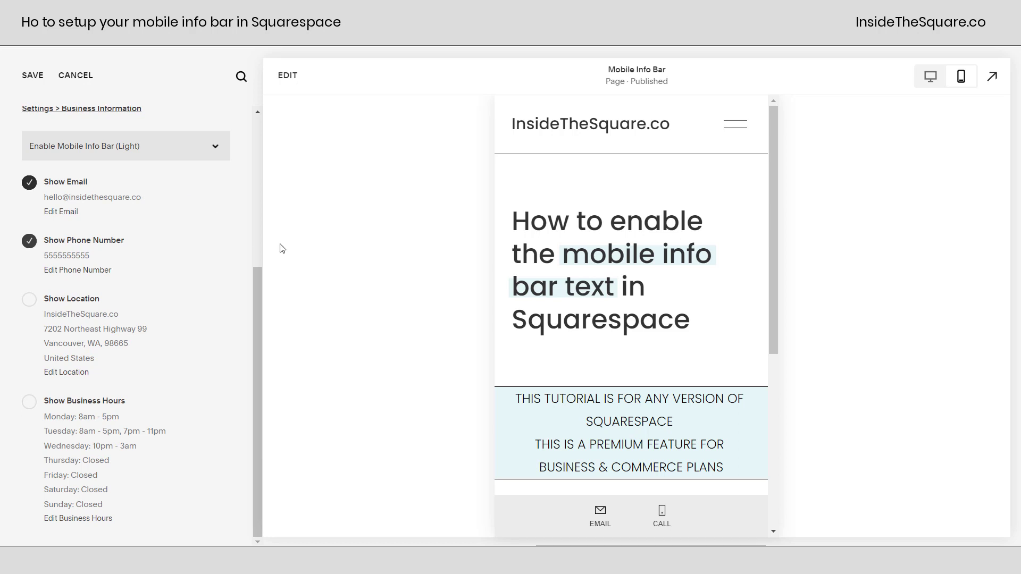
- Save the Light info bar, then reopen its settings to verify Light mode with Email and Phone
click(36, 87)
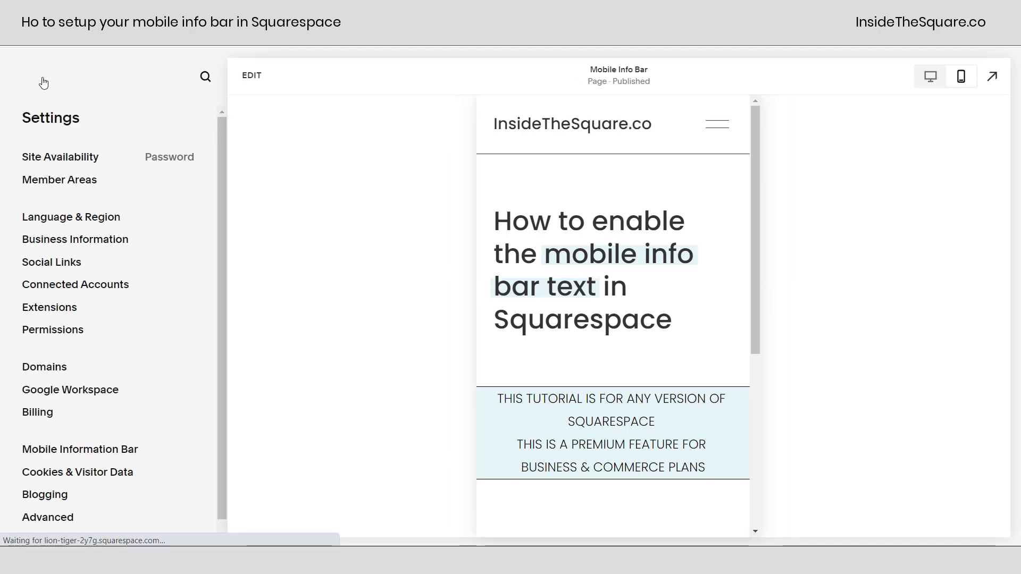
click(37, 76)
click(75, 379)
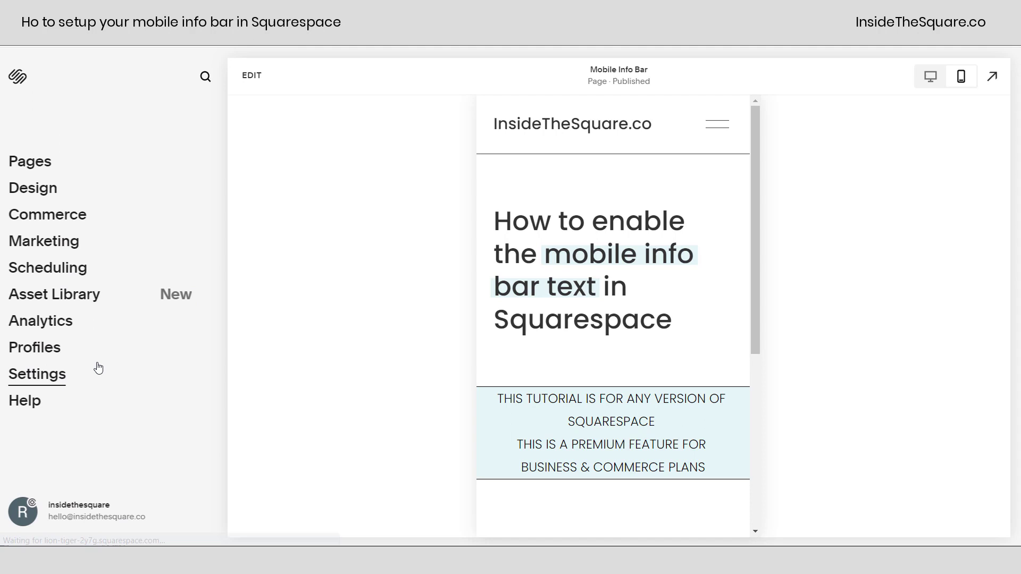
click(117, 457)
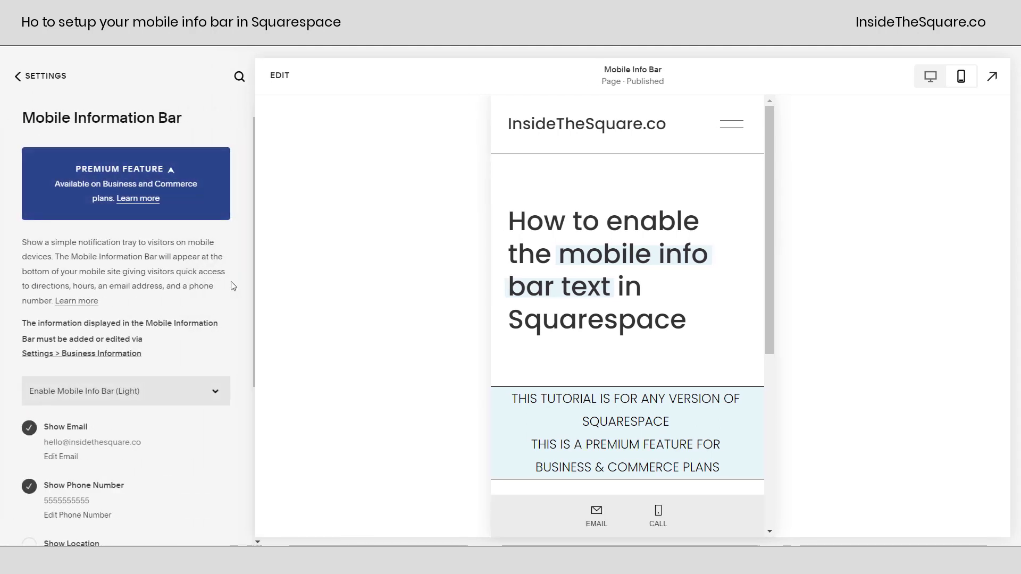
scroll(252, 290, down, 2)
click(213, 277)
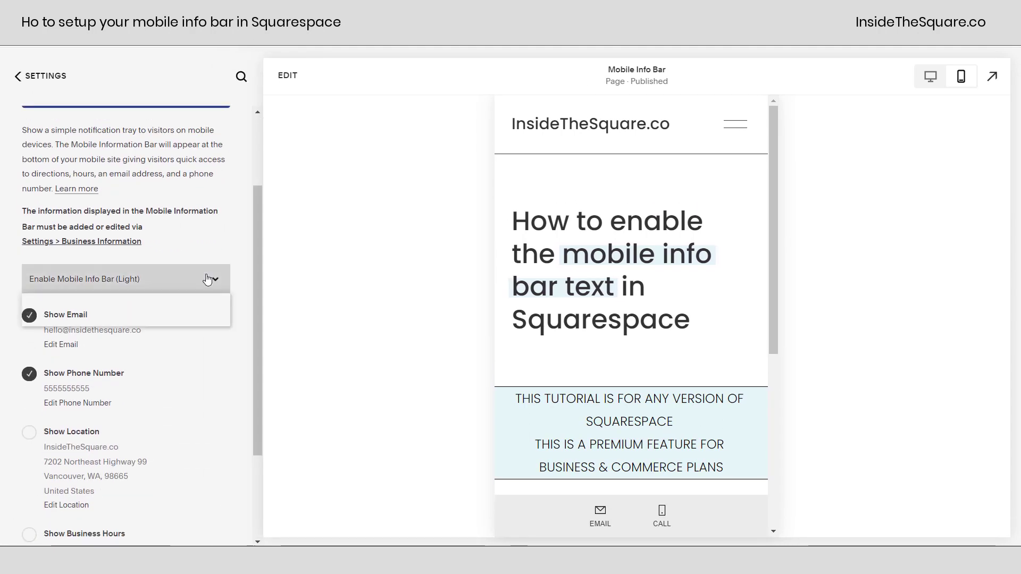
click(190, 349)
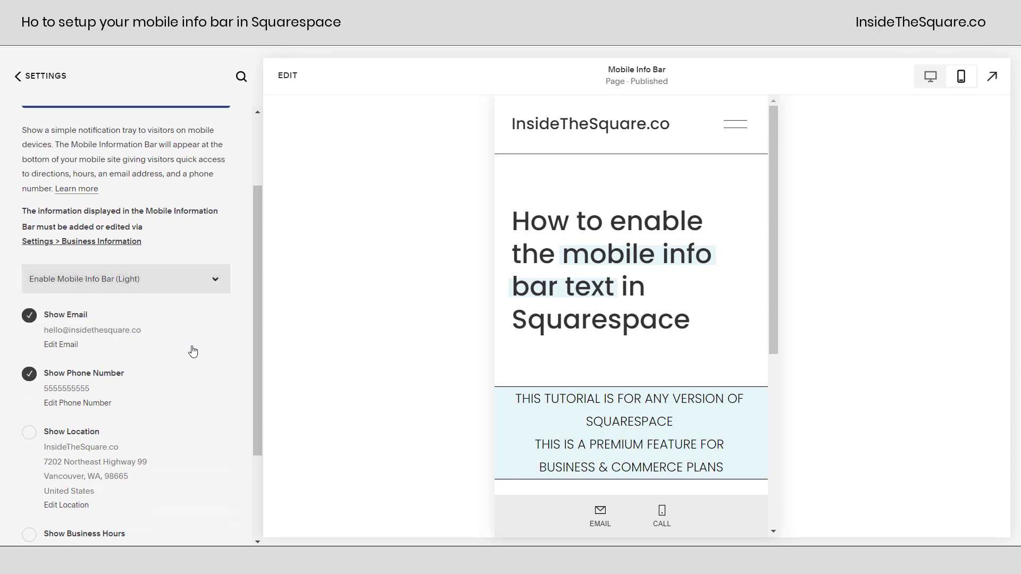
scroll(260, 362, up, 1)
scroll(250, 425, down, 2)
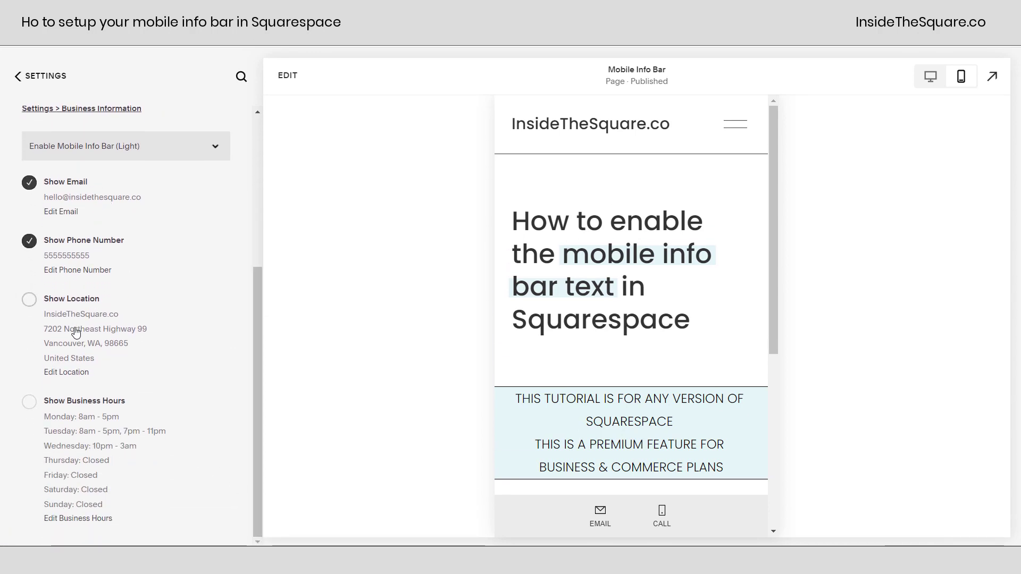
click(30, 304)
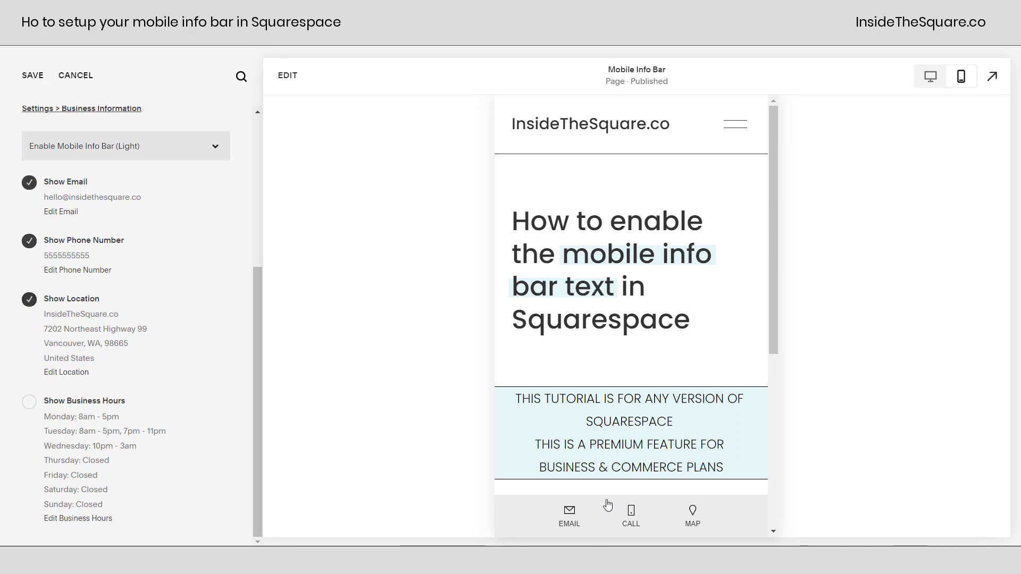
click(694, 517)
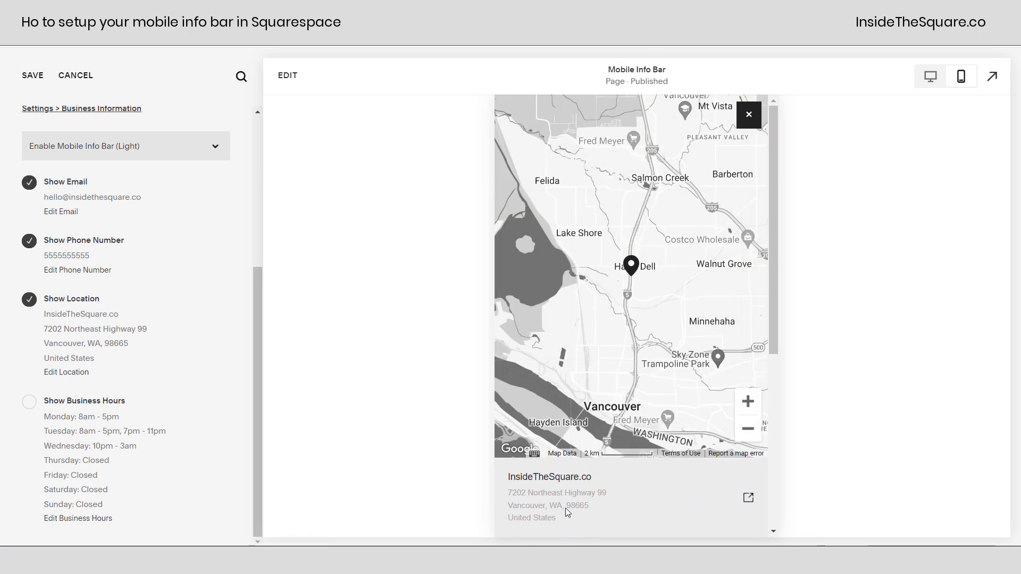
click(29, 299)
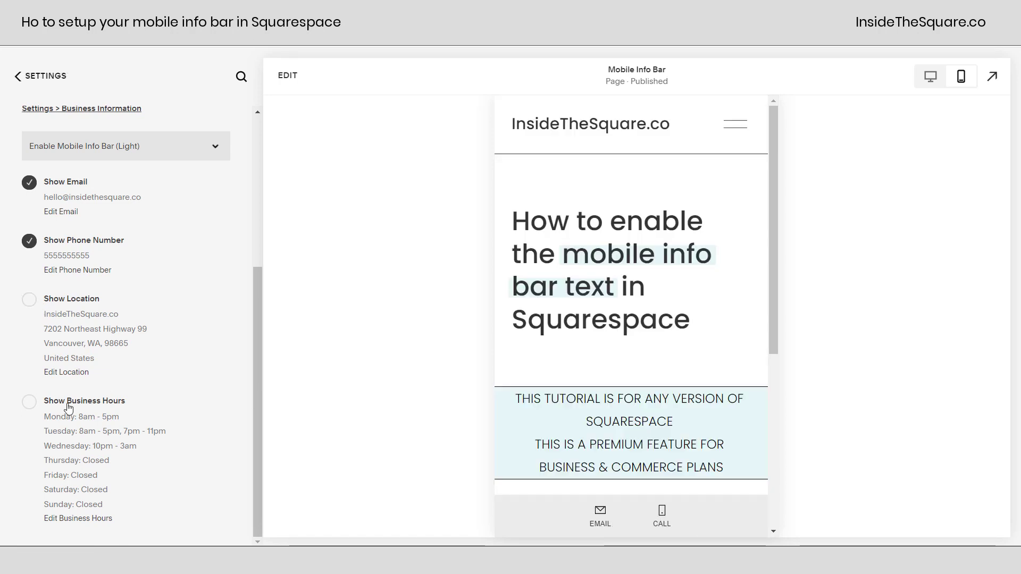
click(28, 405)
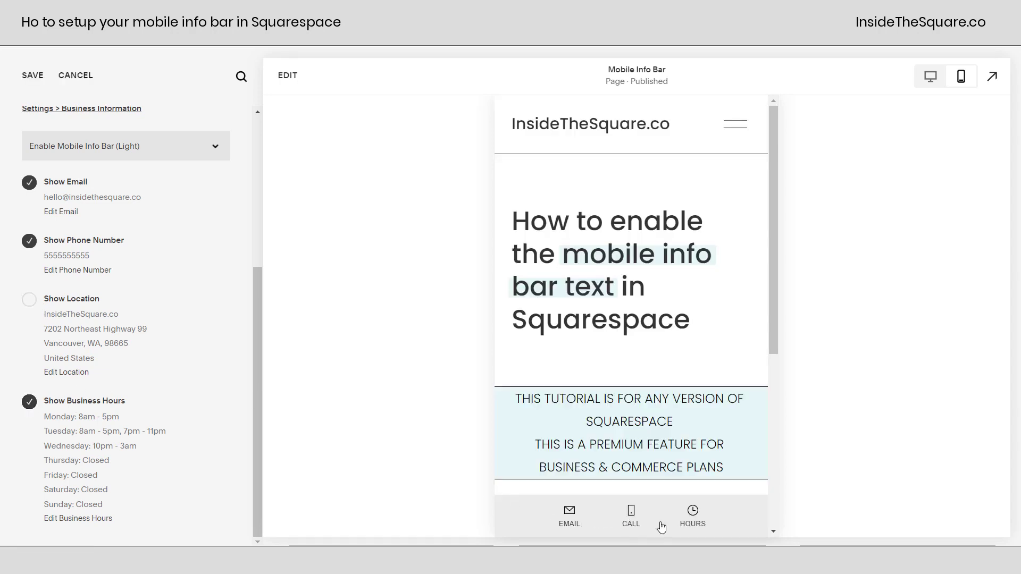
click(692, 518)
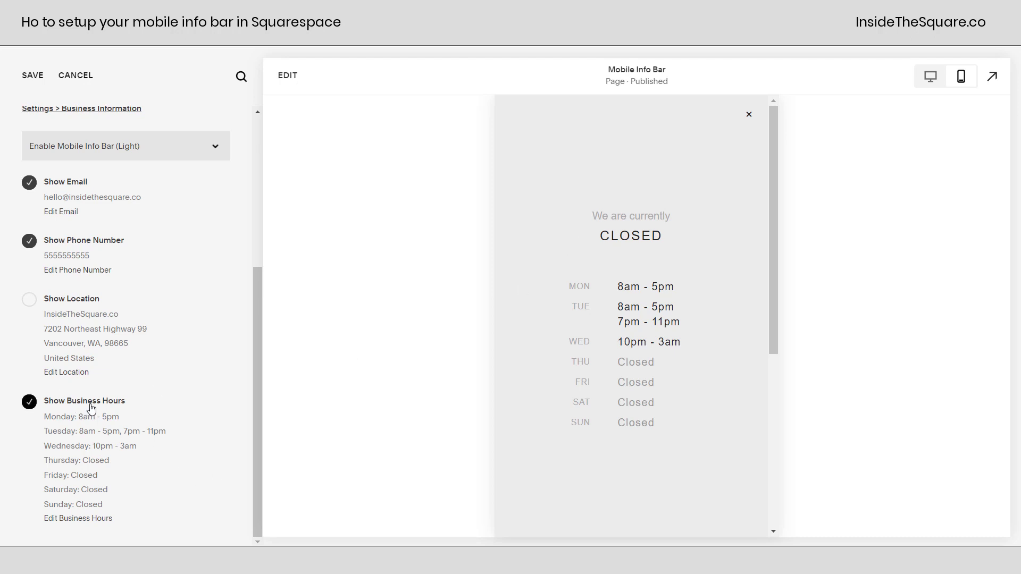
click(88, 406)
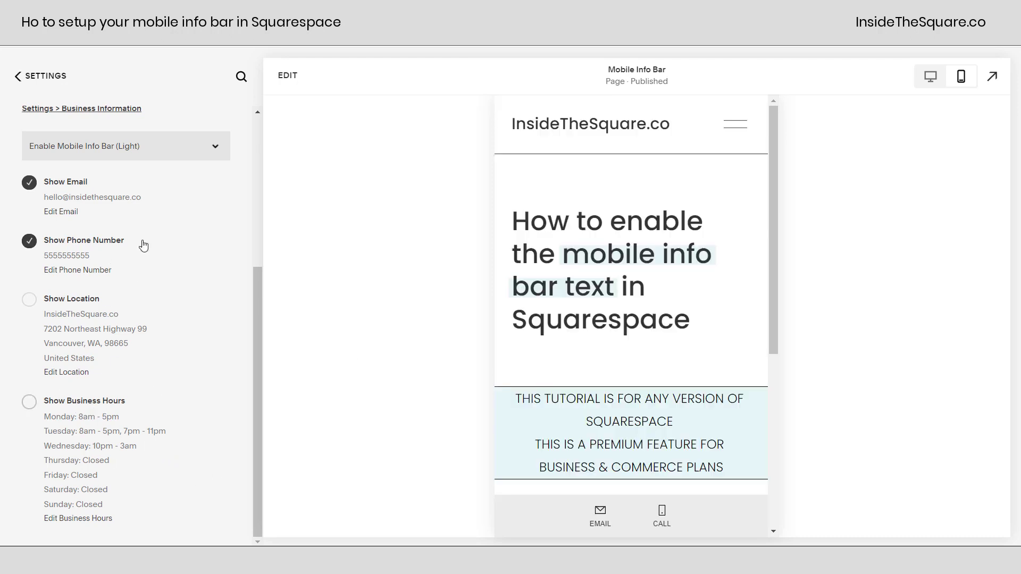
- Use the Edit Email link to reopen Business Information with the saved phone, email and location
scroll(182, 342, up, 3)
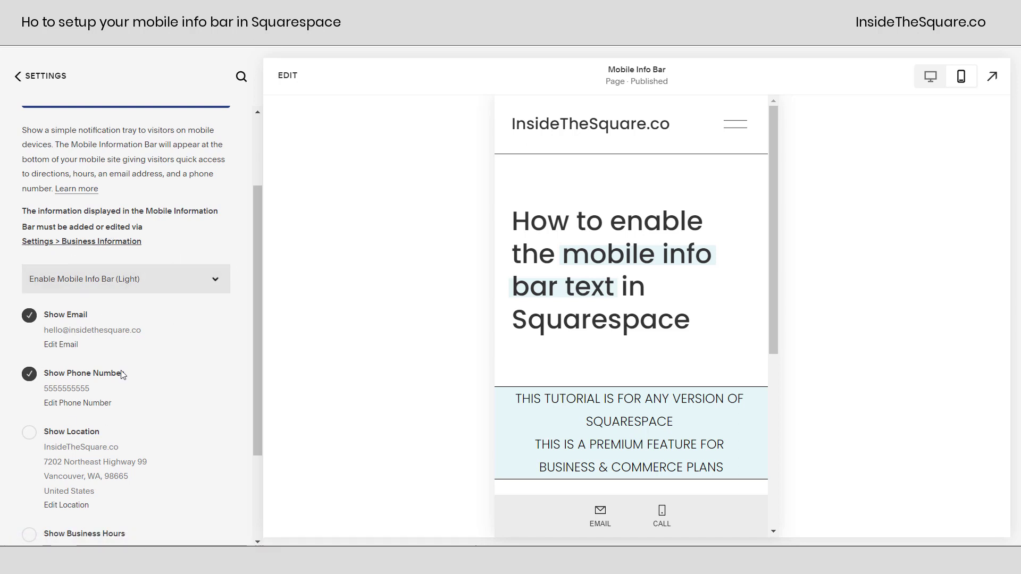
click(60, 344)
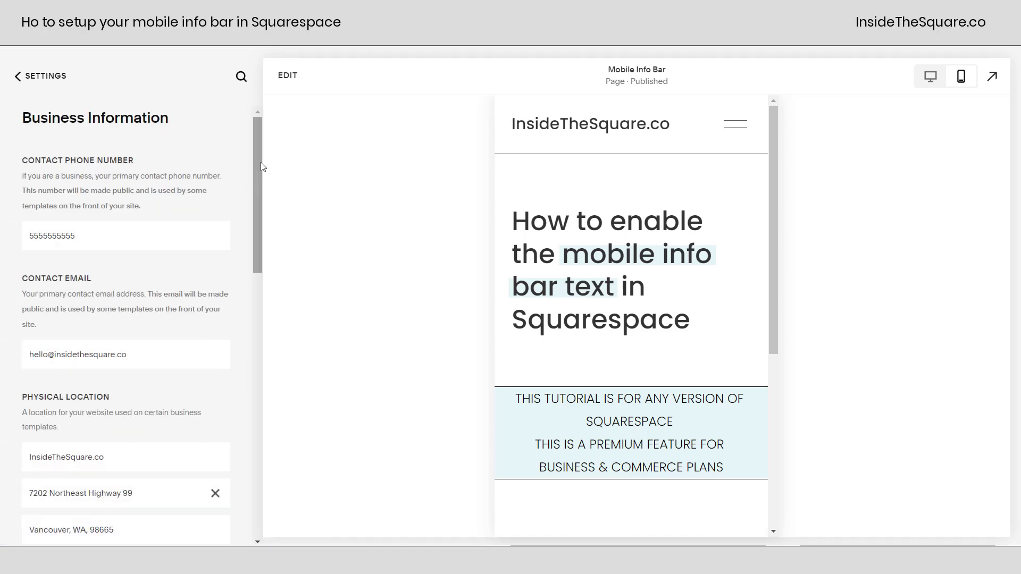
drag(260, 169, 257, 227)
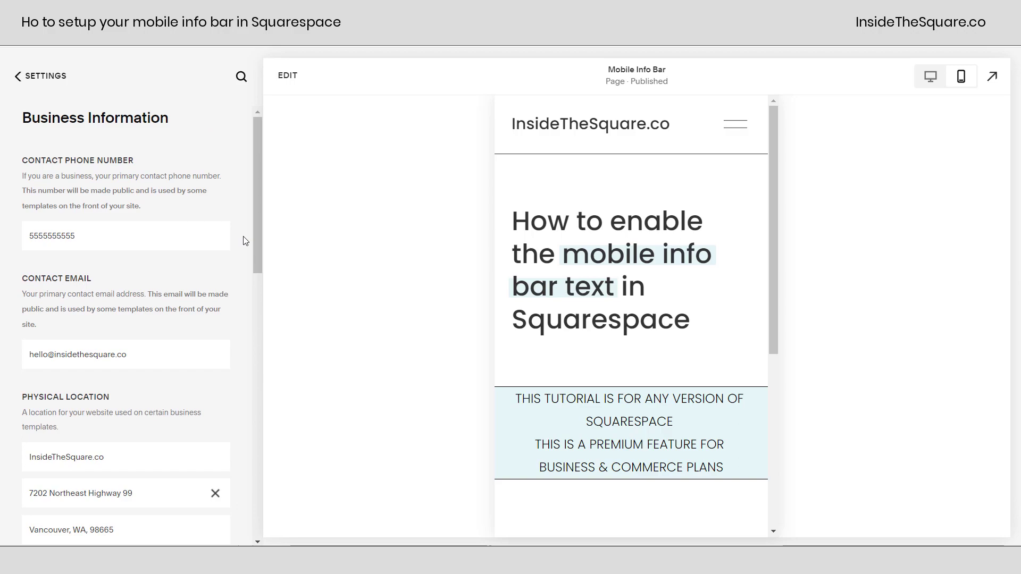